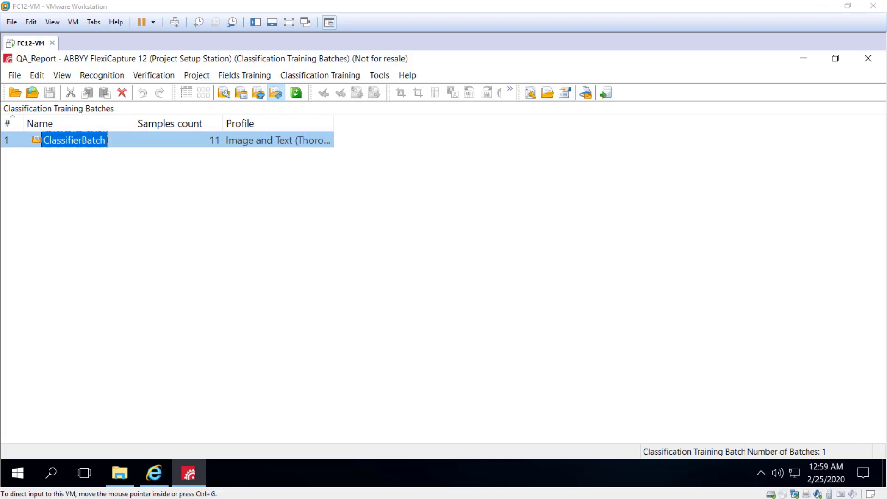
- Create a new QA_Report field extraction training batch assigned to the Left variant
left_click(257, 93)
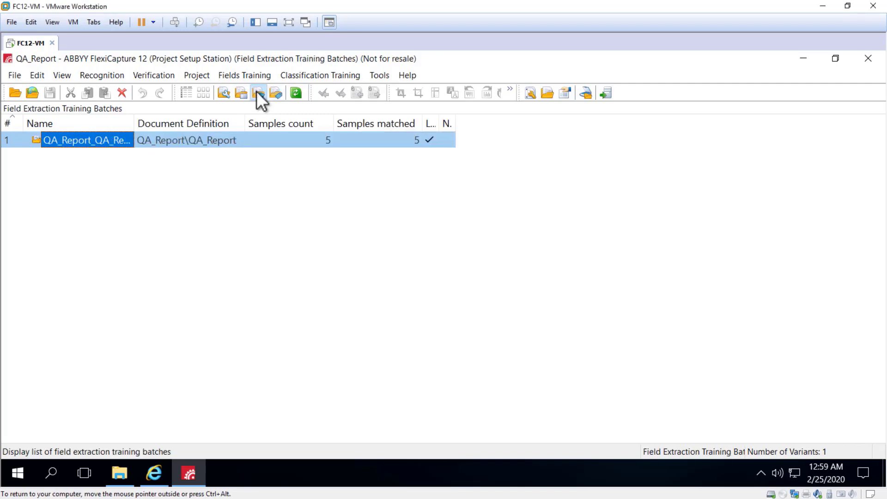
right_click(65, 213)
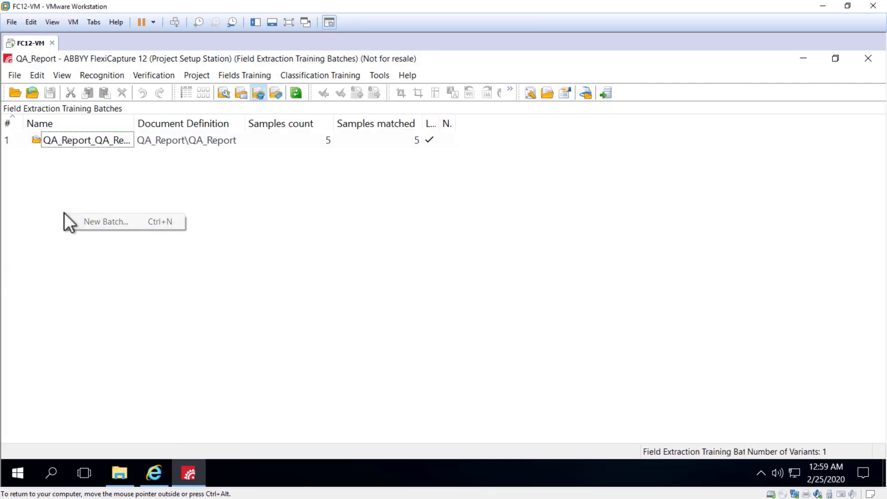
left_click(98, 224)
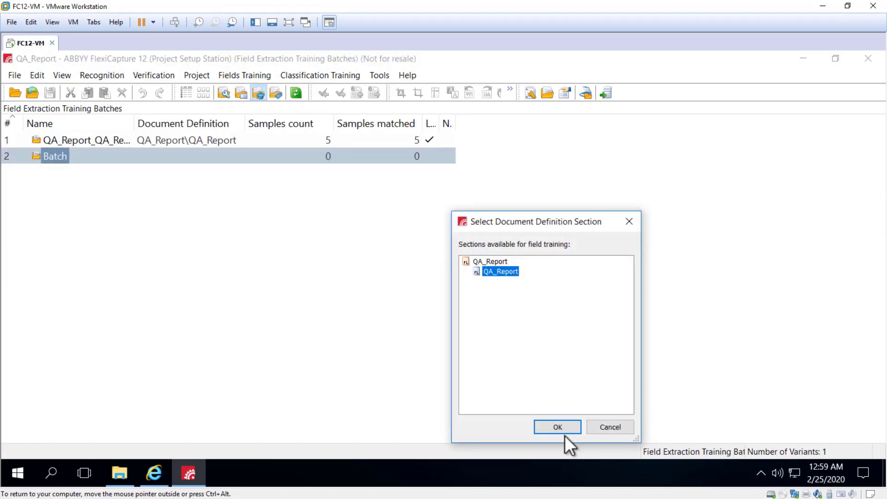
left_click(560, 421)
left_click(400, 272)
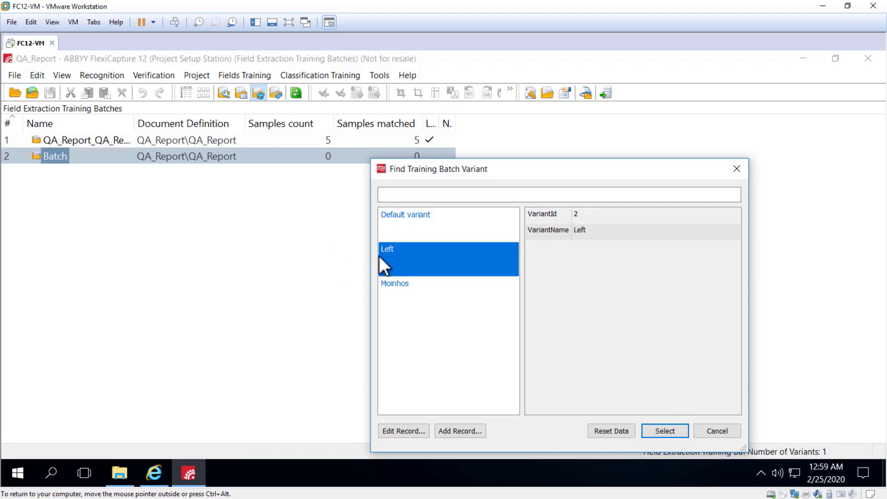
left_click(654, 430)
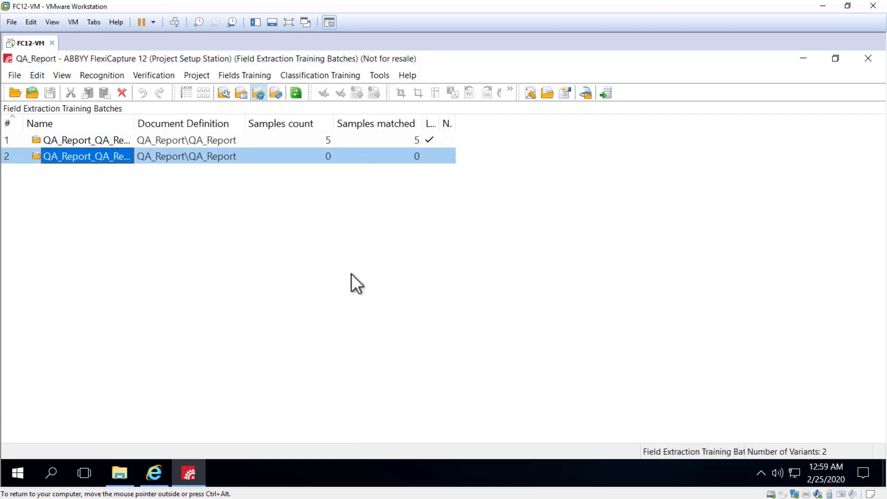
- Load left_1.tif through left_5.tif from the Left folder into training batch 2
right_click(85, 158)
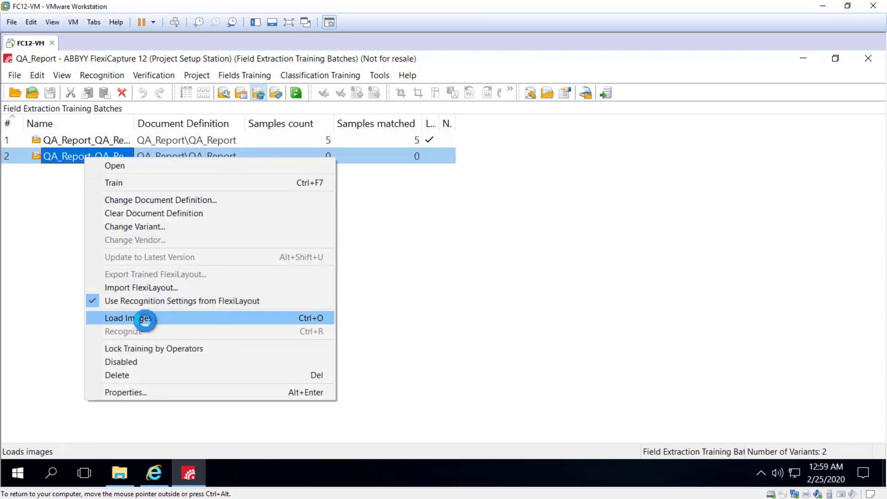
left_click(146, 318)
left_click(533, 120)
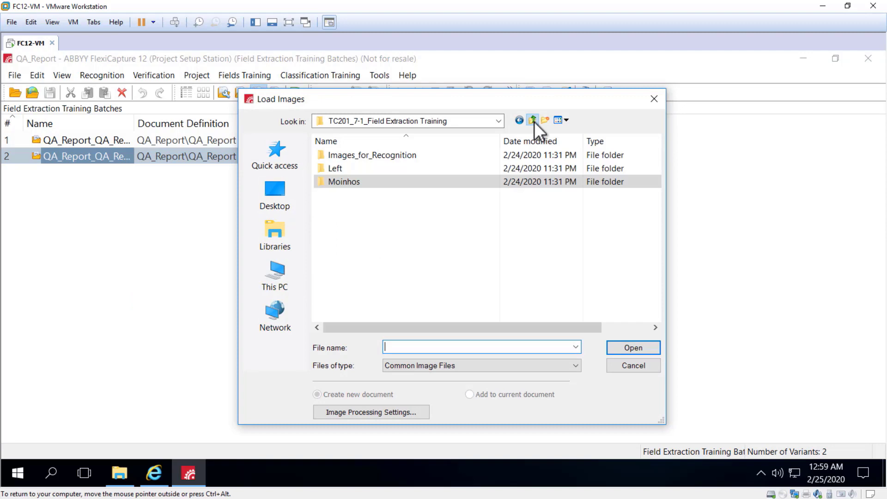
double_click(330, 170)
left_click(350, 172)
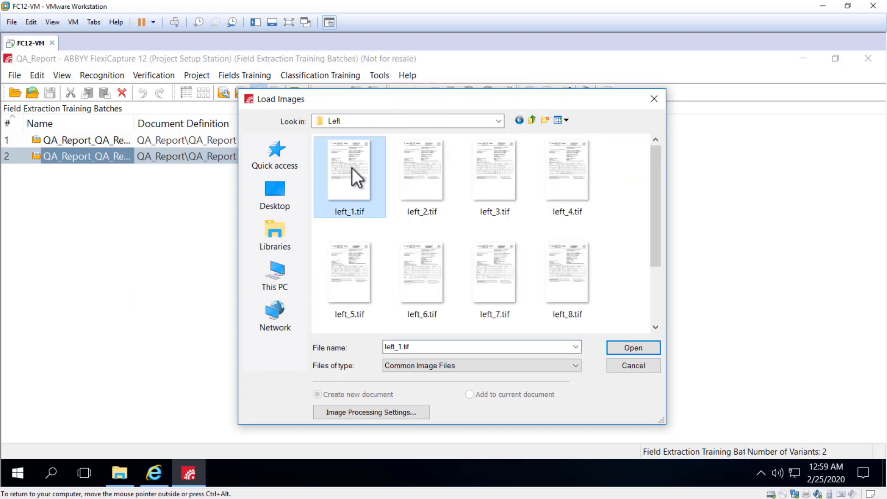
left_click(342, 292, "shift")
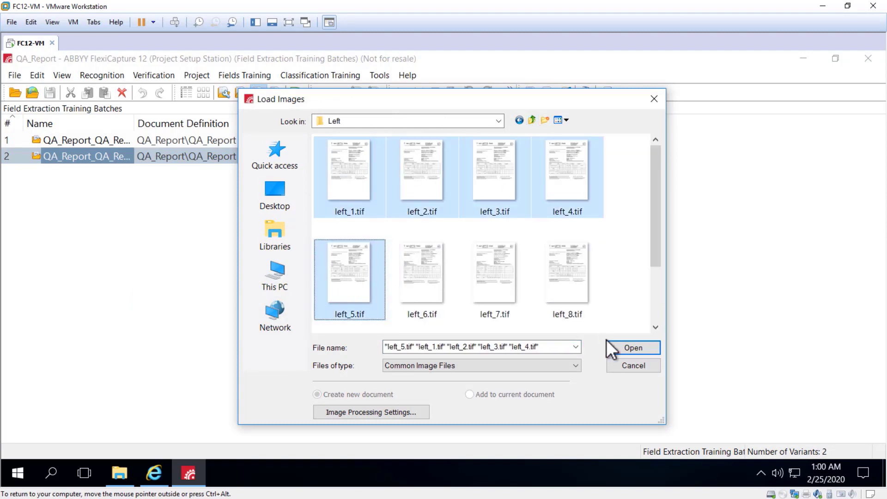
left_click(646, 347)
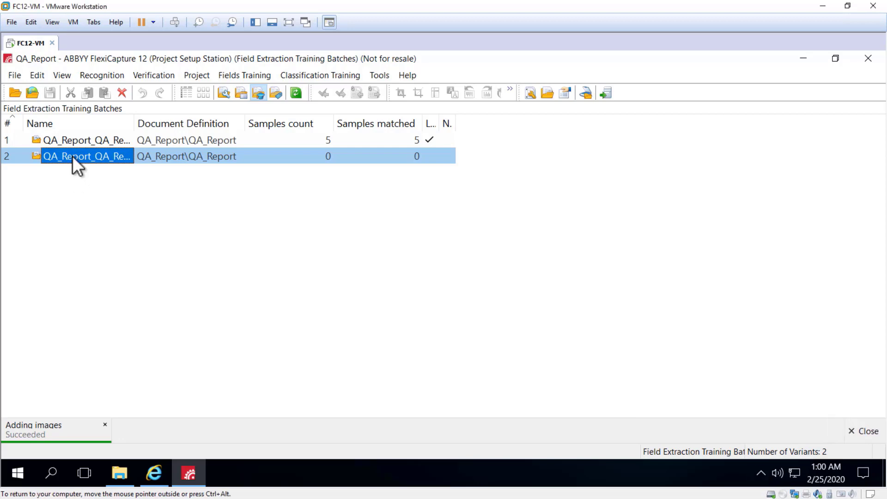
- Open the Left batch and mark OrderNumber and OrderDate on the first document, Variant_ID 2
double_click(37, 156)
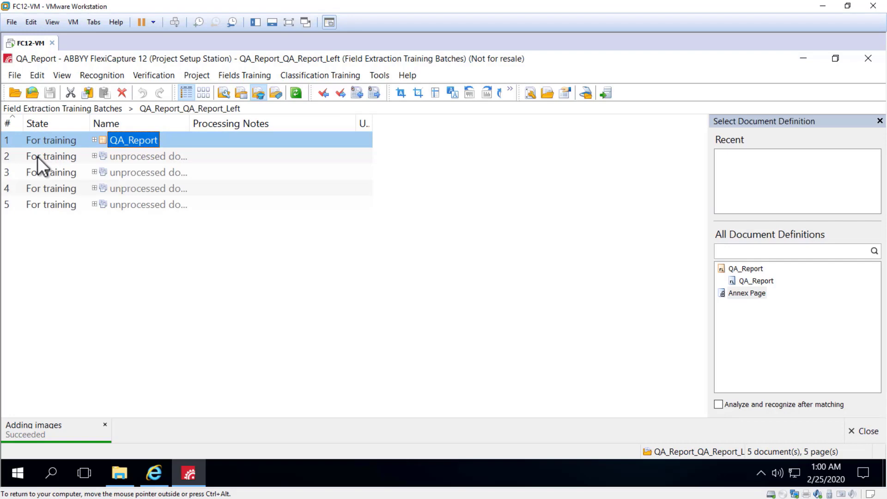
double_click(140, 140)
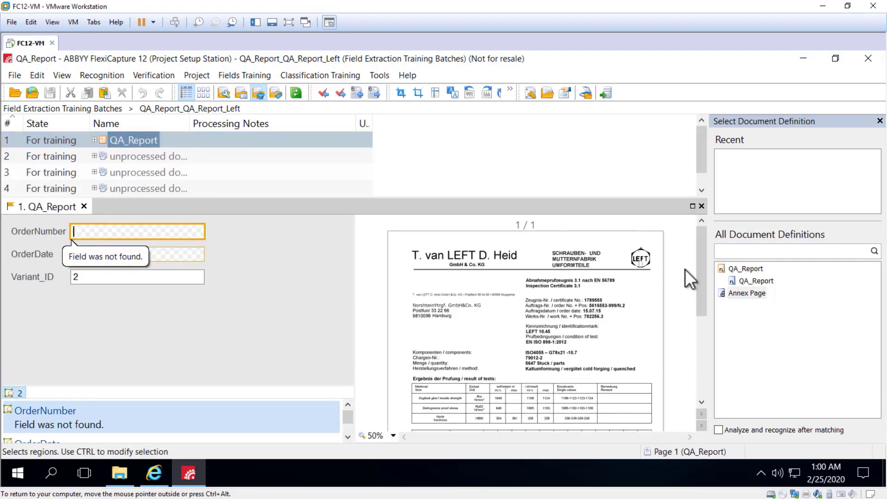
left_click(619, 305)
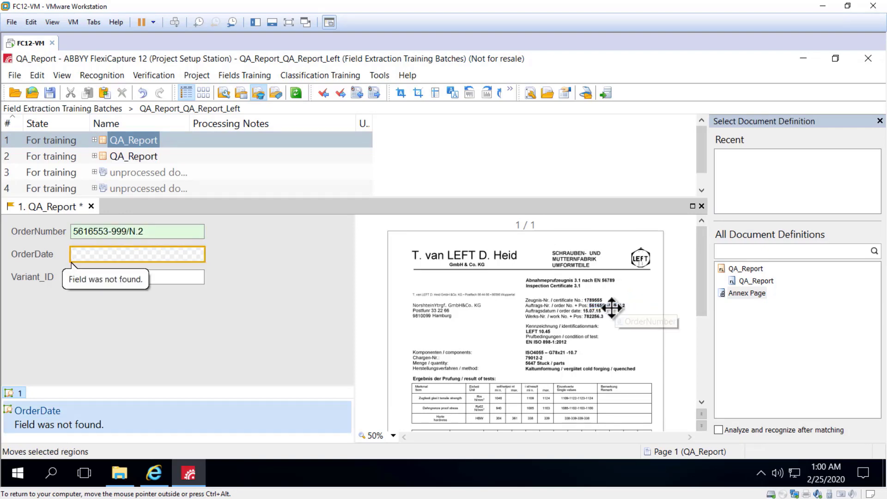
left_click(595, 311)
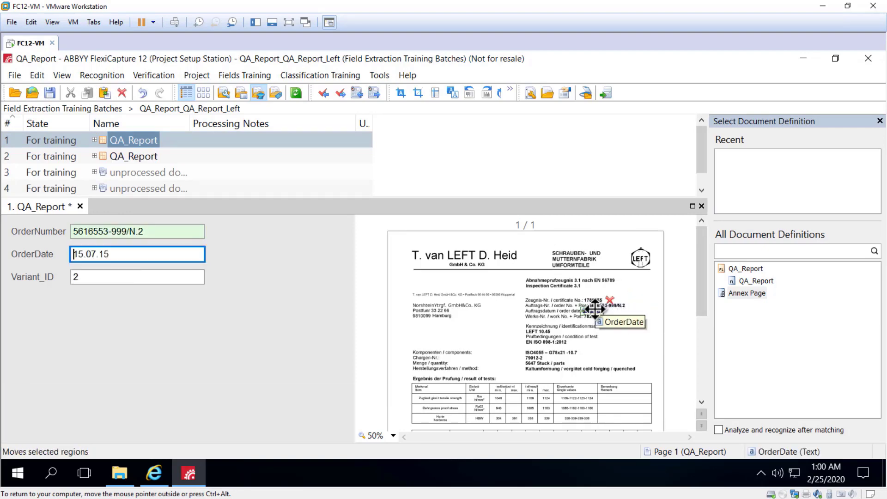
type("2")
key("Return")
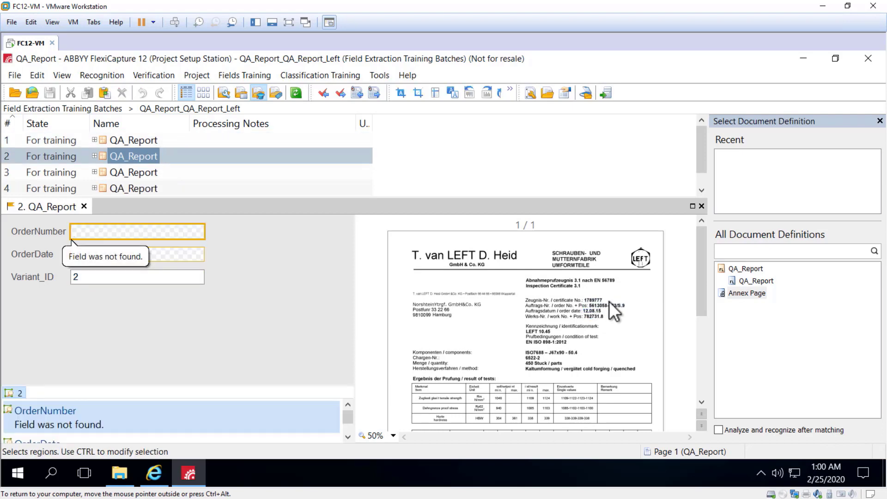
- Mark order numbers and dates on documents 2–5 (e.g. 57393JF-001/E.7, 01.03.15), then return to document 1
left_click(598, 310)
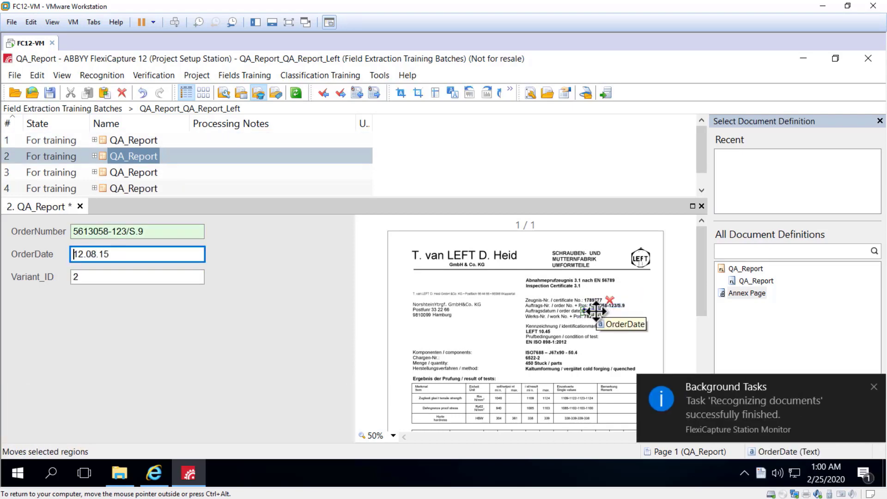
key("Return")
left_click(606, 305)
left_click(597, 310)
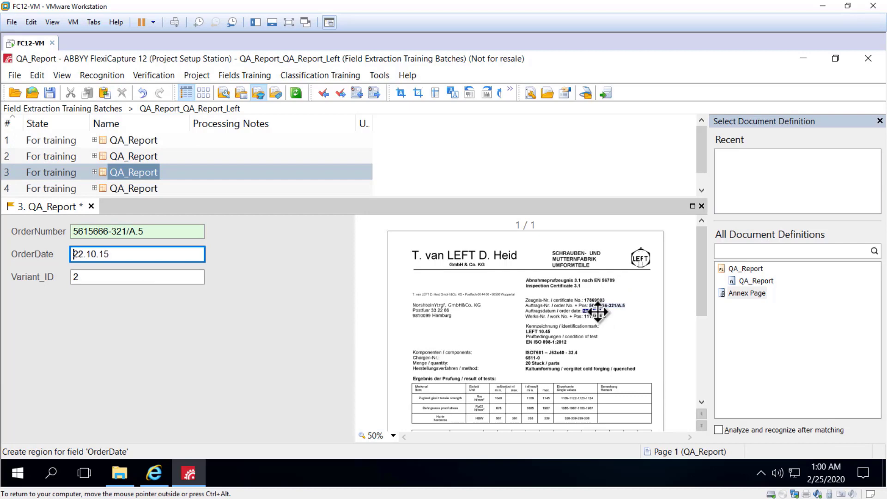
key("Return")
left_click(608, 305)
left_click(595, 311)
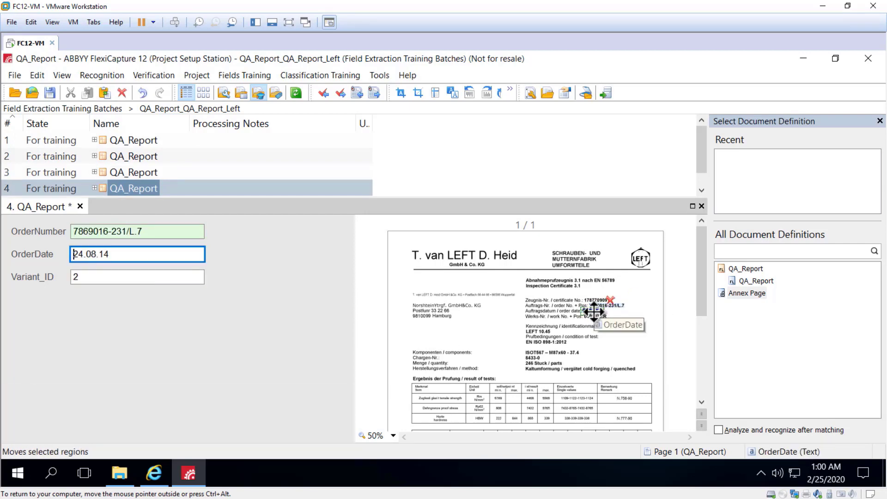
key("Return")
left_click(605, 306)
left_click(596, 311)
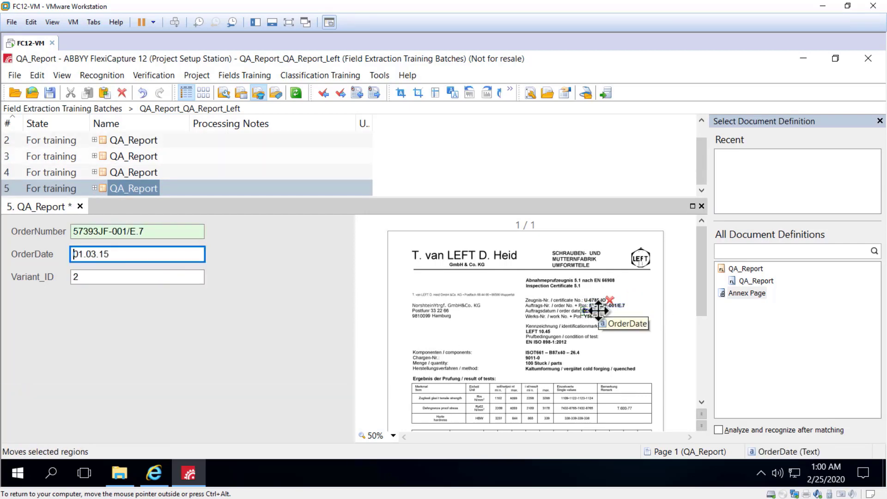
key("Return")
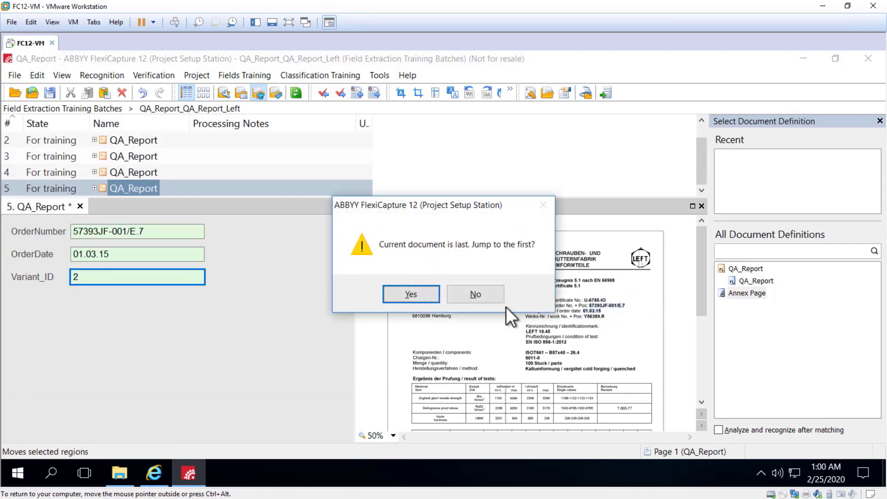
left_click(411, 296)
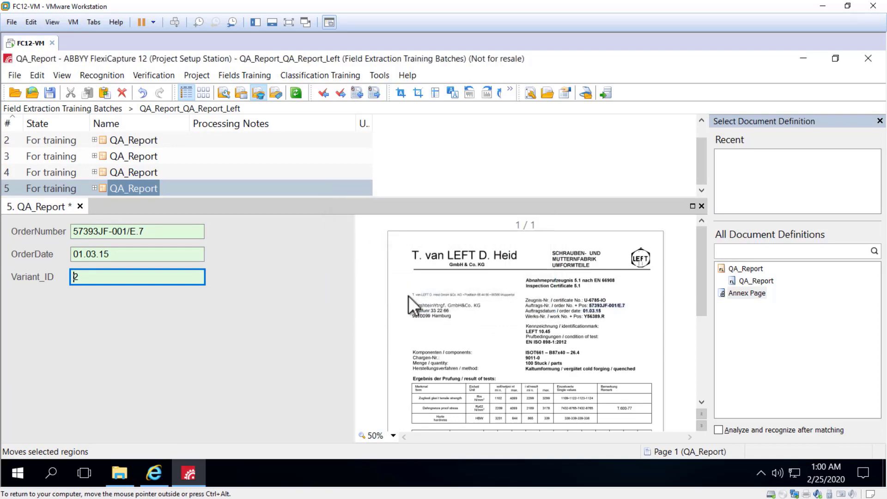
- Train the QA_Report_QA_Report_Left batch from the training batches list
left_click(257, 92)
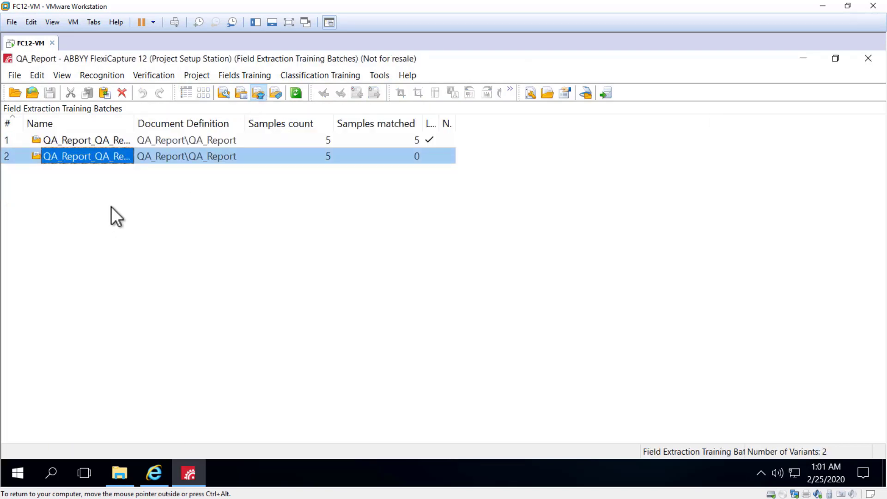
right_click(99, 154)
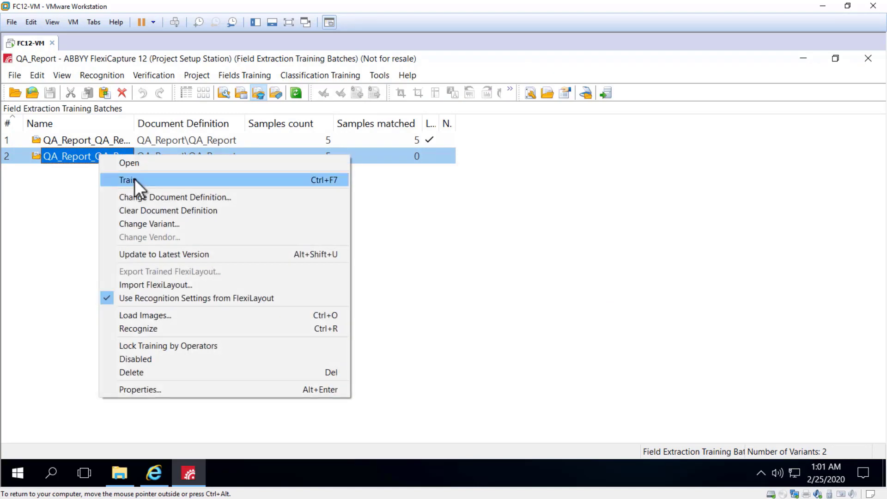
left_click(135, 178)
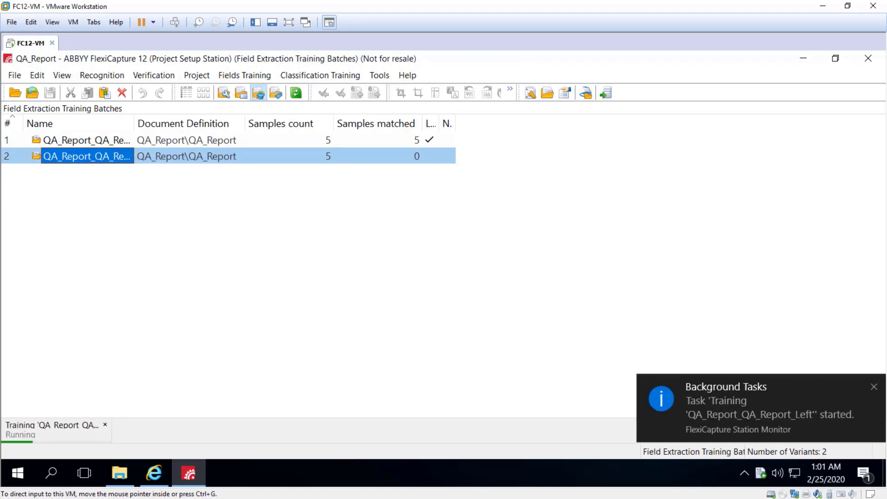
- Create a third QA_Report training batch assigned to the Moinhos variant
right_click(107, 186)
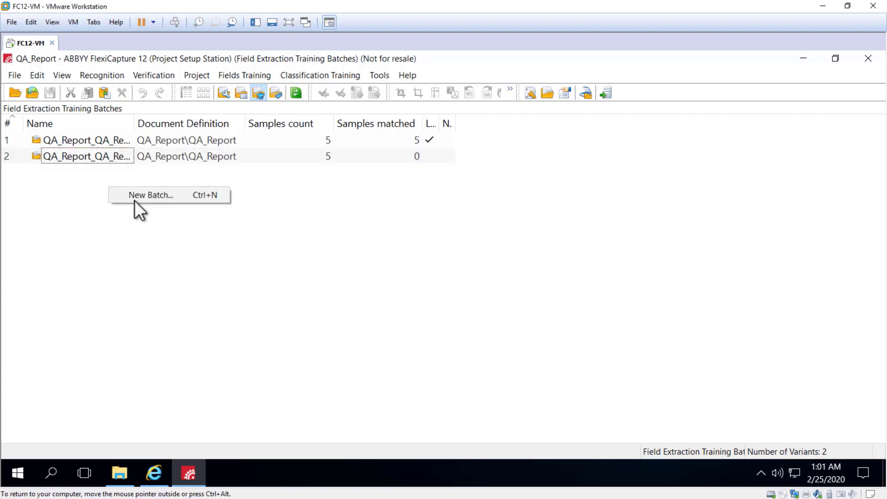
left_click(147, 196)
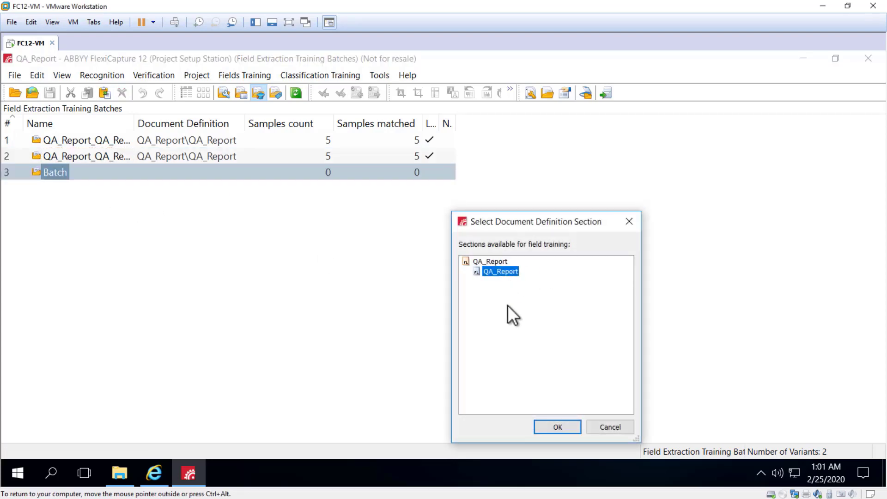
left_click(553, 426)
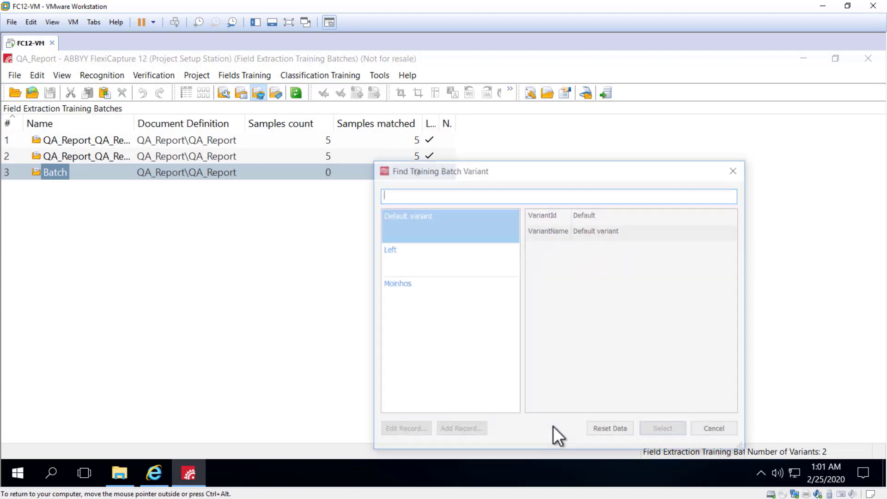
left_click(392, 285)
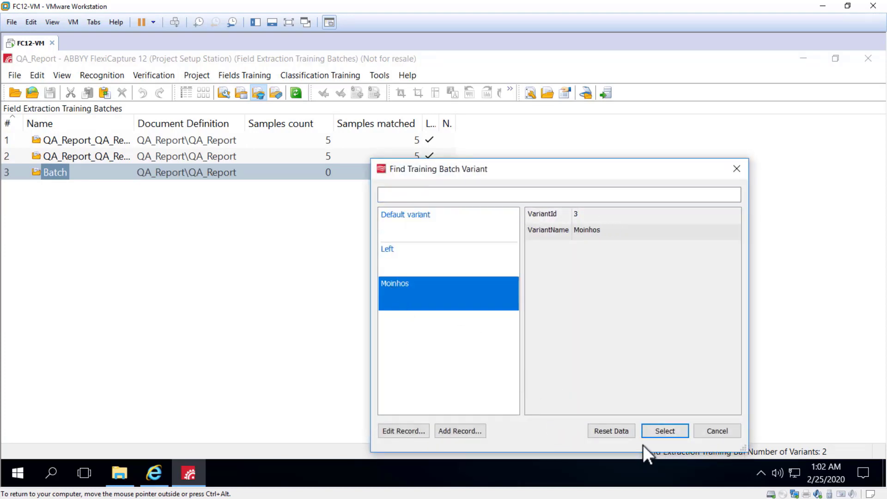
left_click(662, 428)
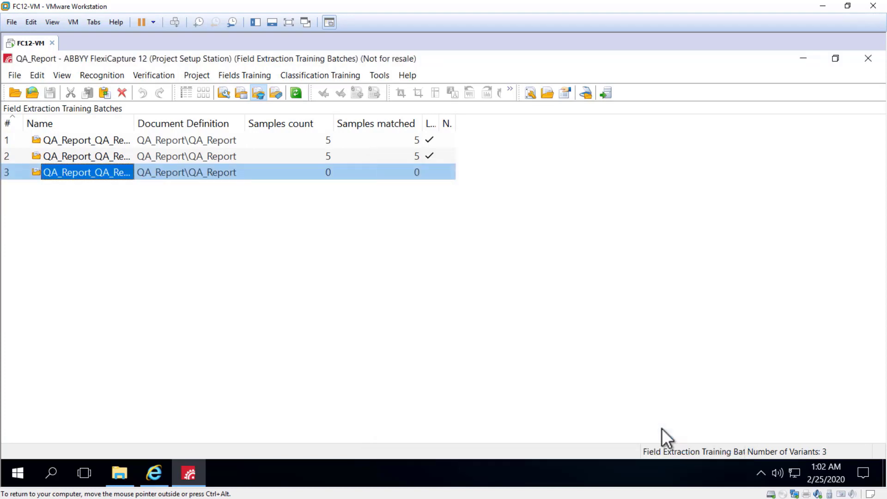
- Load all five minhos images from the Moinhos folder into training batch 3
right_click(97, 170)
left_click(170, 338)
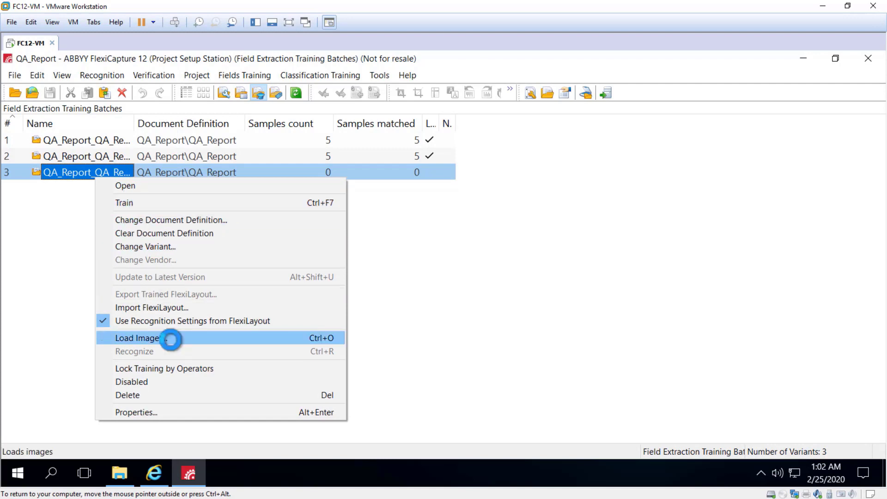
left_click(533, 120)
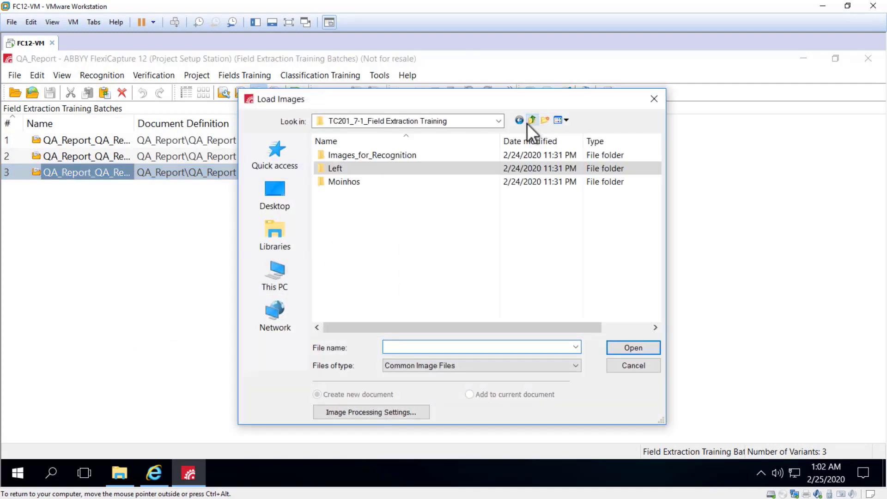
double_click(336, 181)
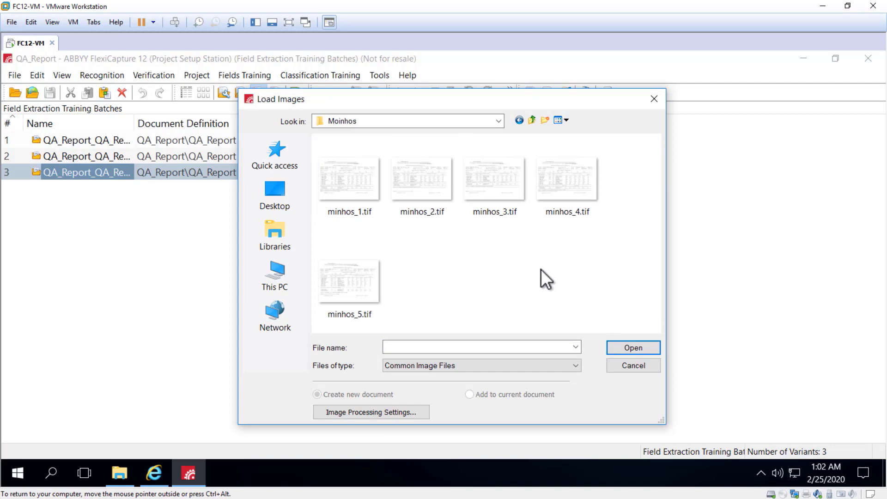
key("ctrl+a")
left_click(630, 346)
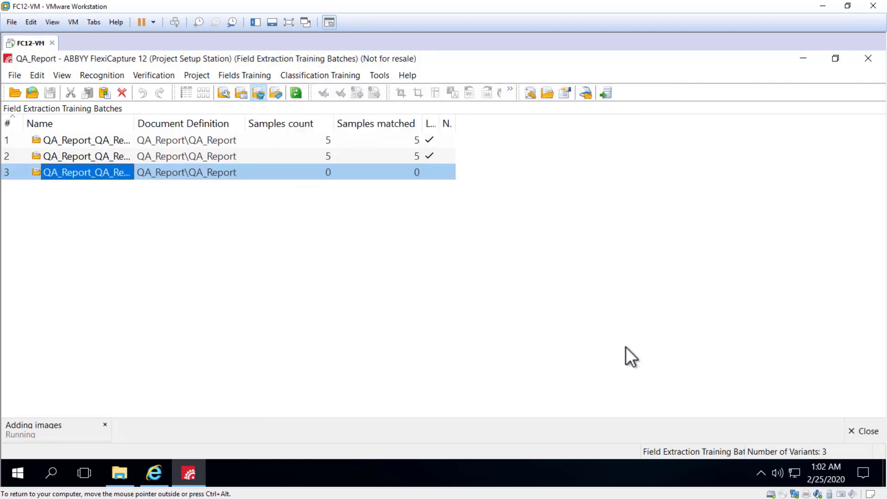
- Open the Moinhos batch and mark OrderNumber and OrderDate regions on document 1
double_click(43, 172)
double_click(126, 142)
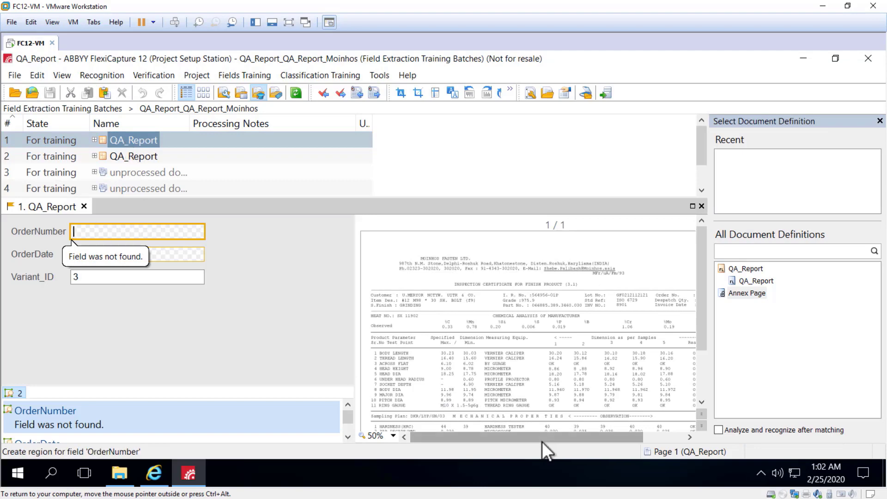
left_click_drag(539, 436, 586, 433)
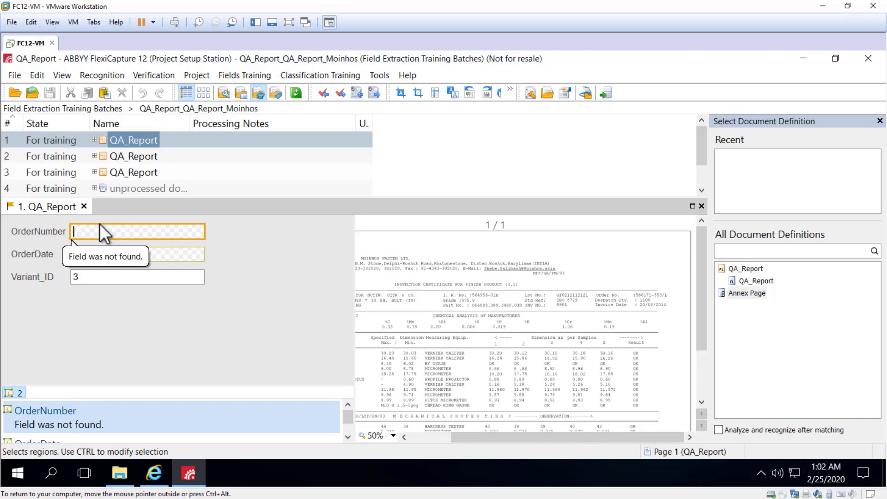
left_click_drag(669, 292, 634, 298)
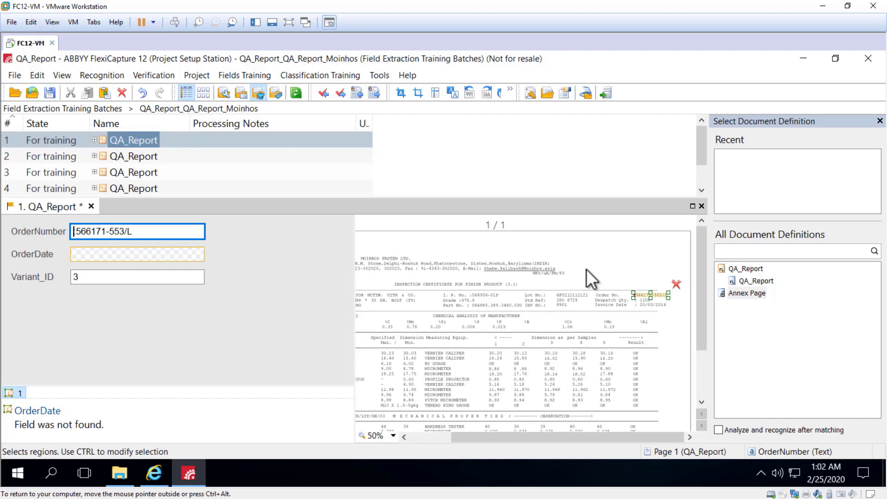
left_click(113, 259)
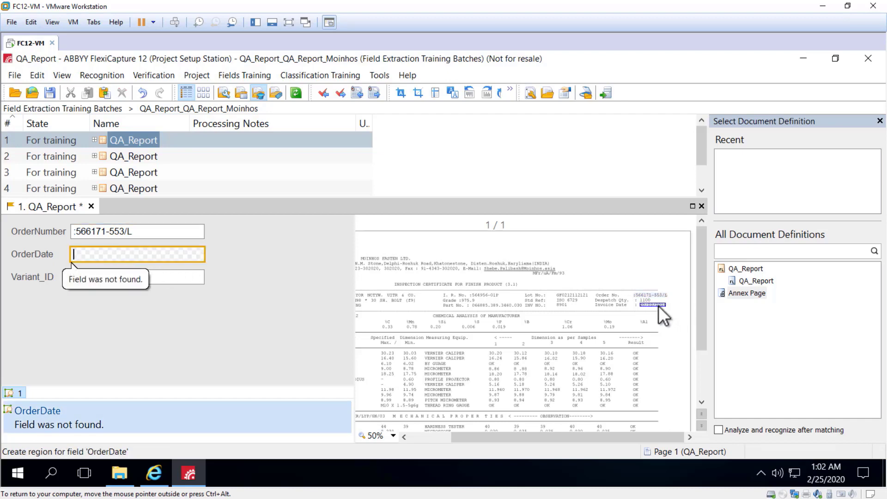
left_click_drag(659, 306, 658, 305)
left_click(178, 232)
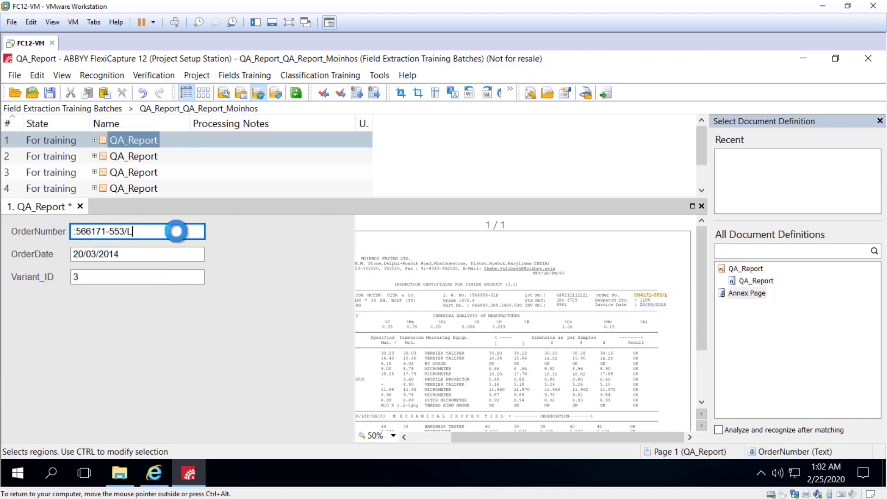
key("Tab")
key("Tab")
key("Tab")
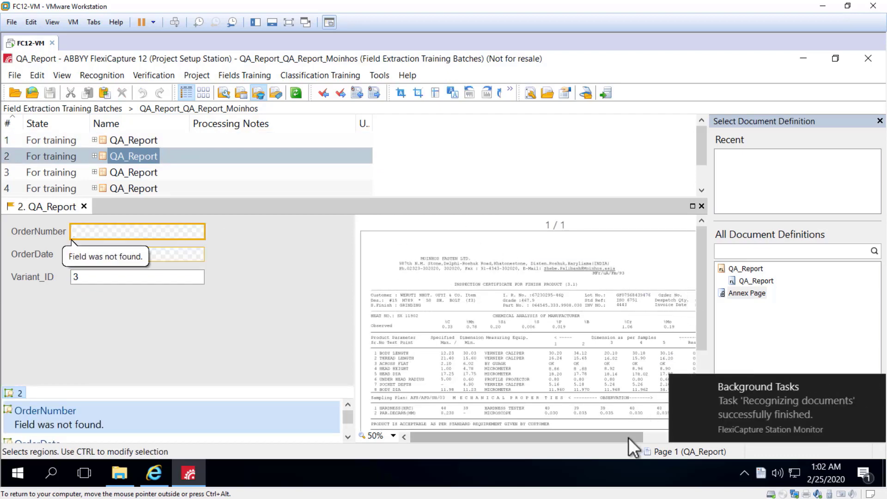
- Mark the order number and date regions on documents 2 and 3
left_click_drag(543, 436, 636, 433)
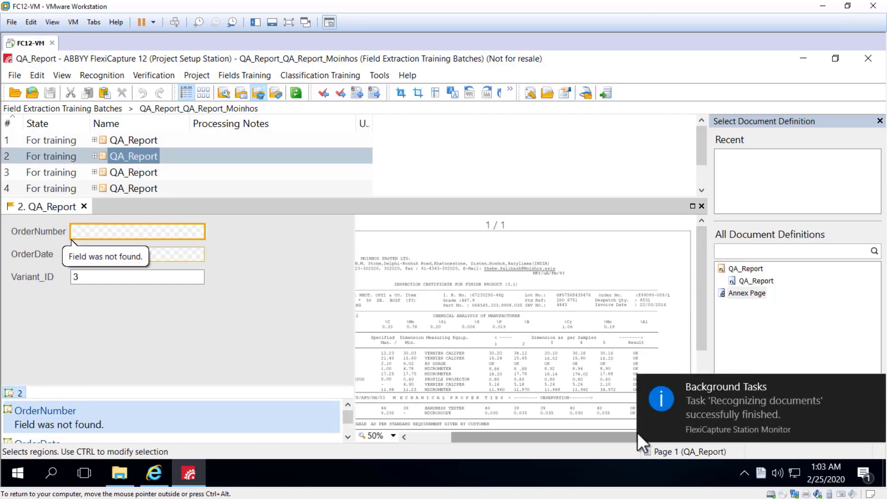
mouse_move(639, 294)
left_mouse_down()
mouse_move(670, 296)
mouse_move(666, 306)
mouse_move(653, 301)
left_mouse_up()
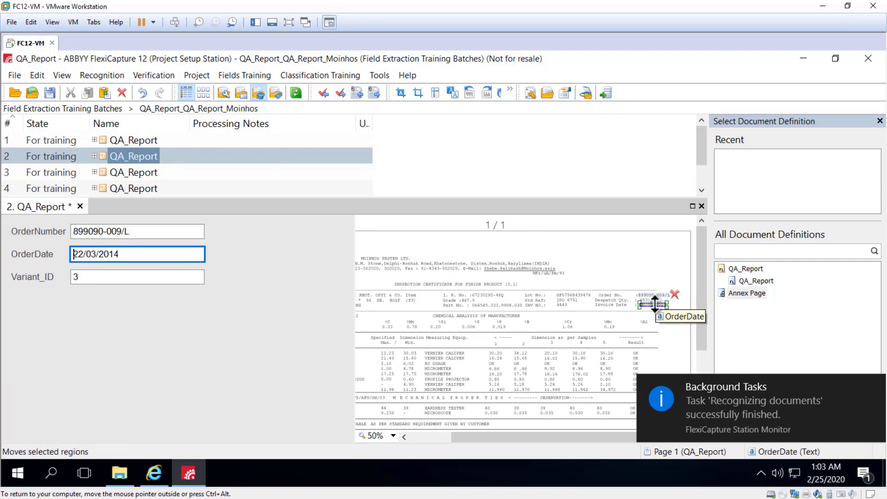
key("Return")
key("Return")
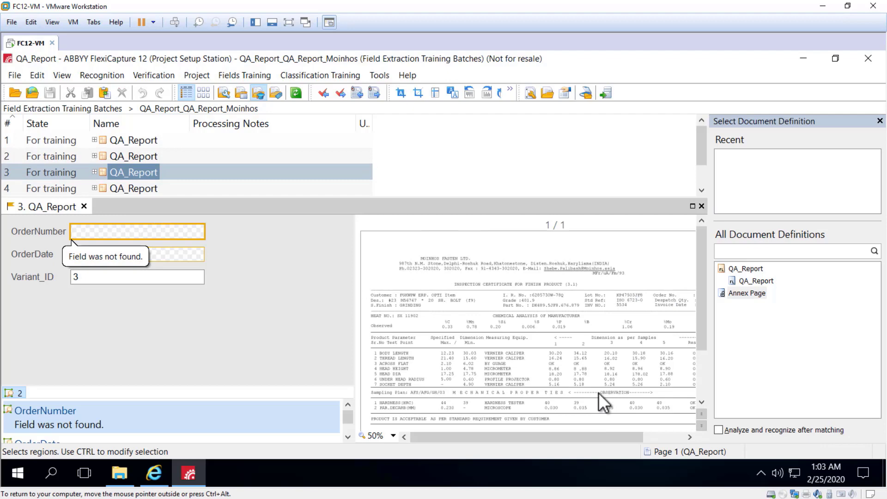
left_click_drag(605, 436, 647, 436)
left_click(652, 295)
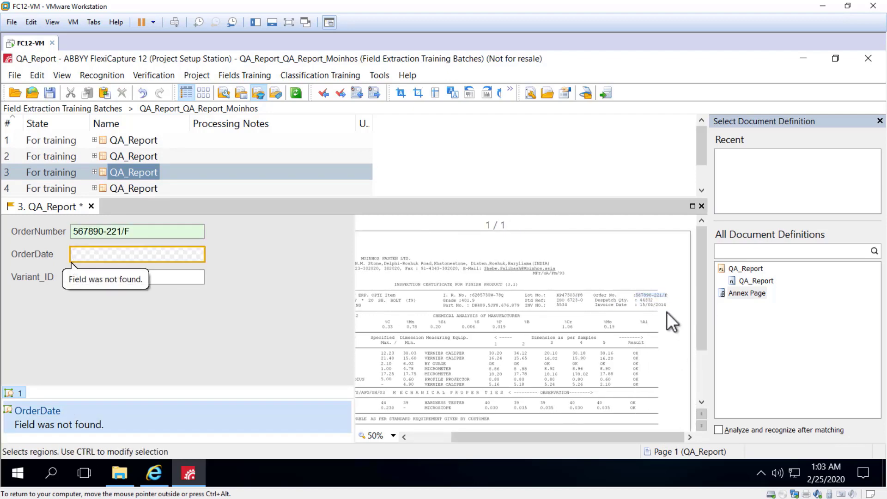
left_click_drag(667, 312, 657, 304)
key("Return")
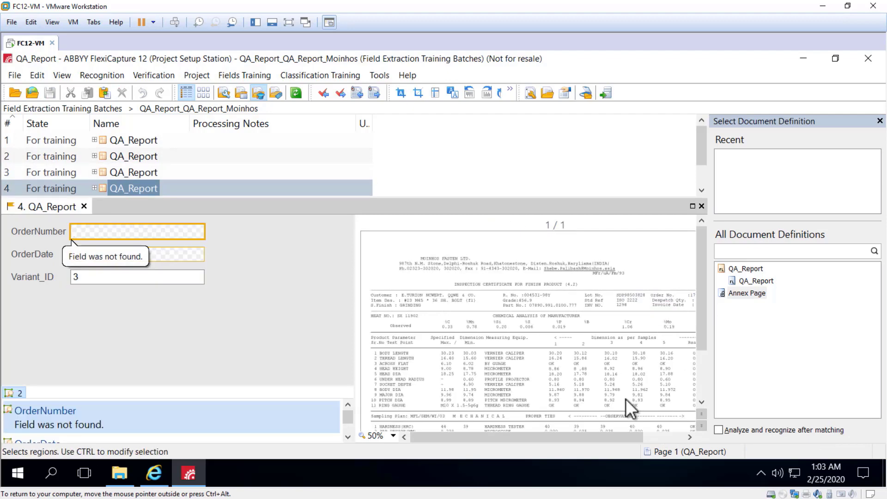
- Mark OrderNumber and OrderDate on the last documents, then wrap back to document 1
left_click_drag(634, 436, 675, 435)
mouse_move(629, 293)
left_mouse_down()
mouse_move(667, 298)
mouse_move(631, 301)
left_mouse_up()
left_click(143, 254)
key("Return")
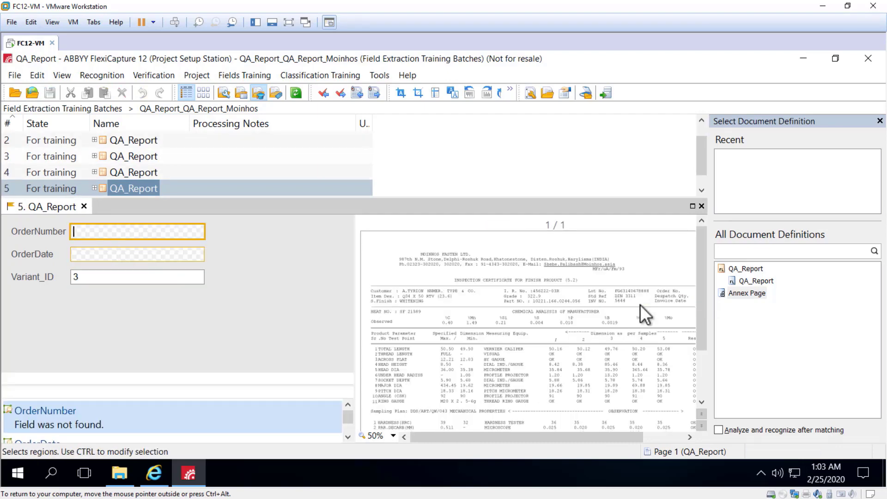
left_click_drag(555, 436, 615, 436)
left_click_drag(650, 296, 666, 291)
key("Return")
key("Return")
key("Return")
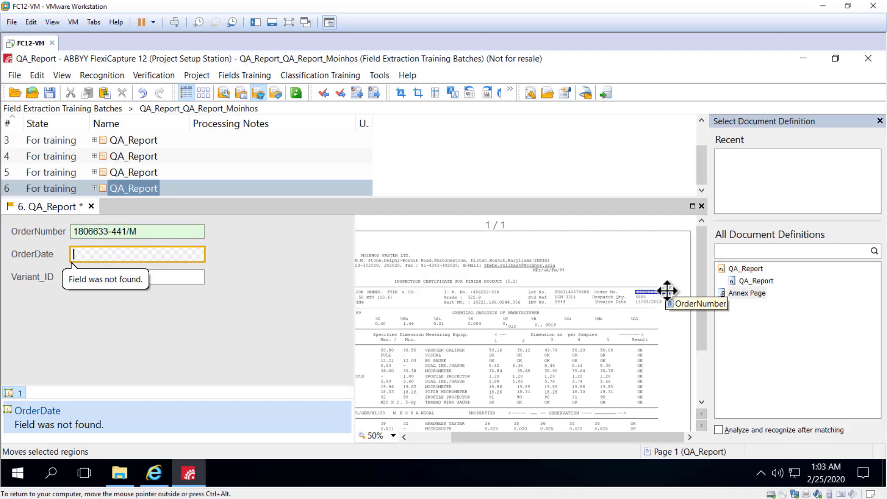
left_click_drag(654, 303, 653, 302)
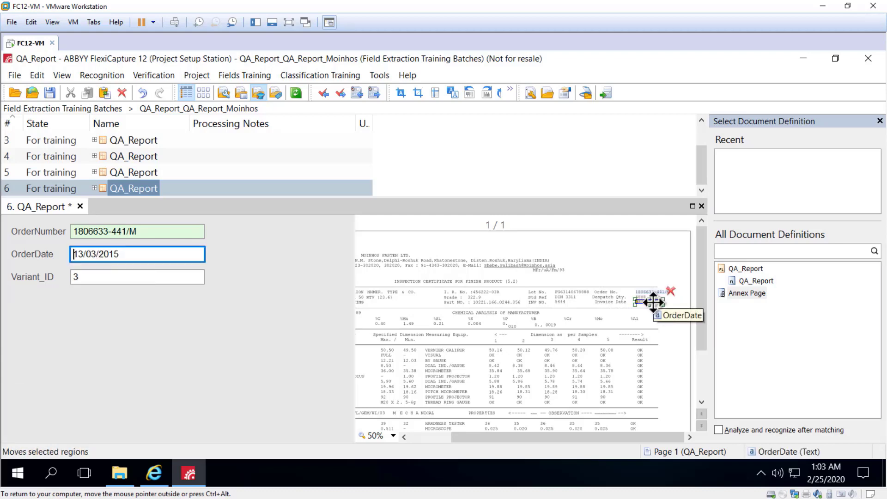
key("Return")
key("Return")
left_click(391, 294)
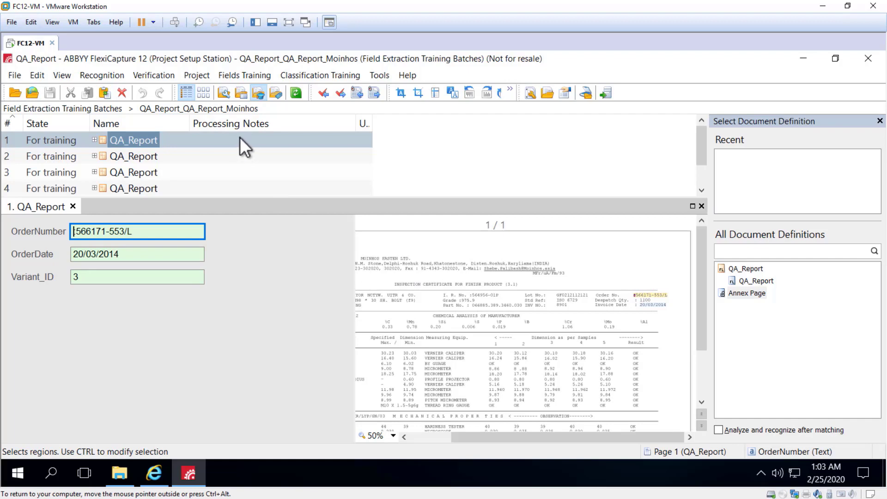
- Start training the third (Moinhos) batch from the training batches list
left_click(259, 97)
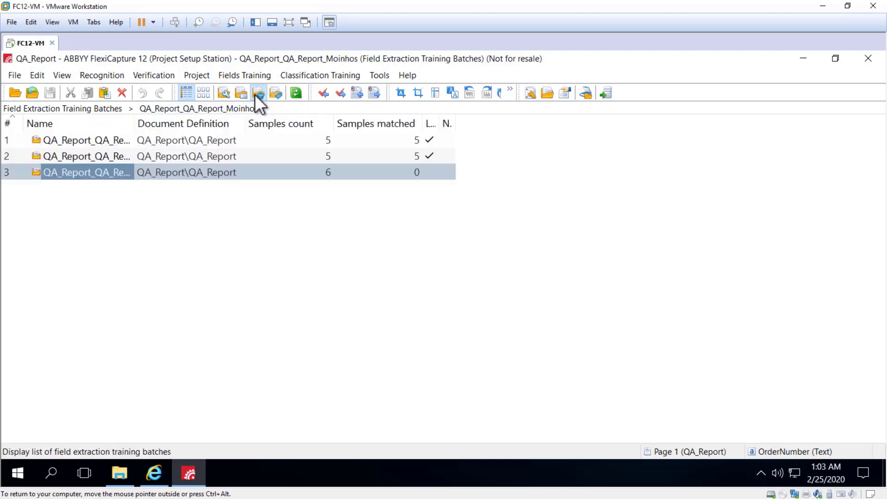
right_click(96, 180)
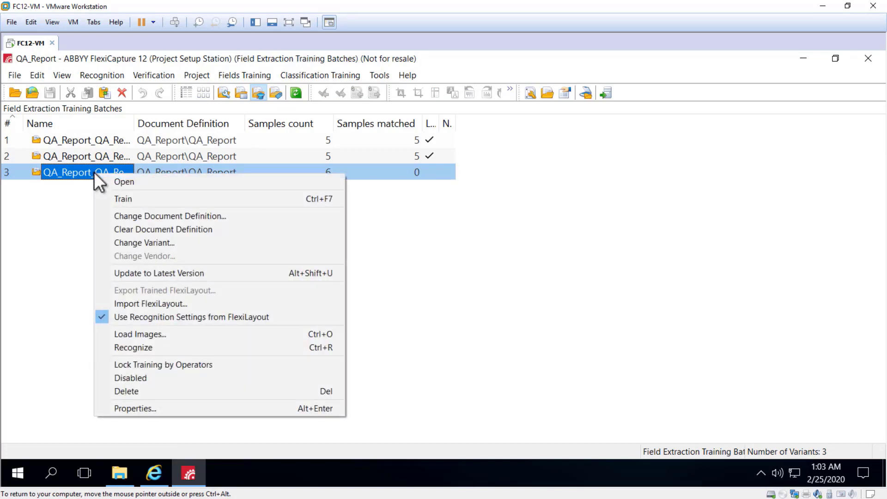
left_click(126, 197)
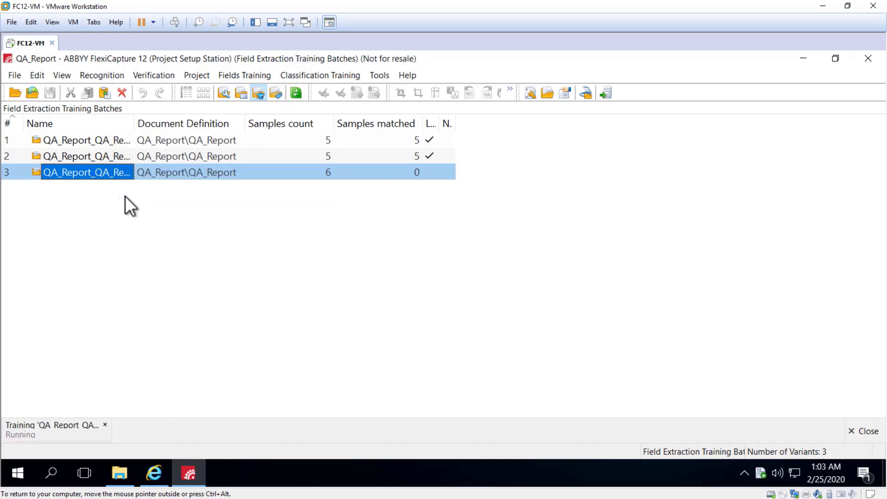
- Review the training task log in Background Tasks, confirming 6 of 6 matched, then close it
left_click(761, 397)
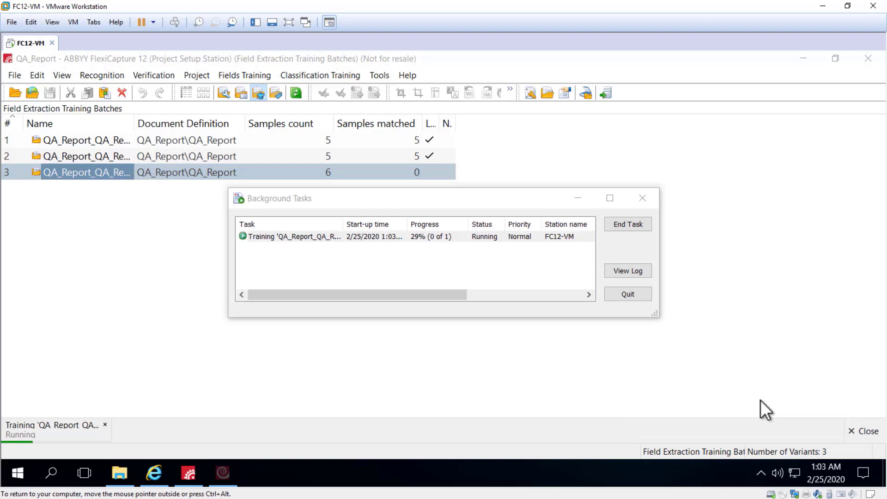
double_click(371, 237)
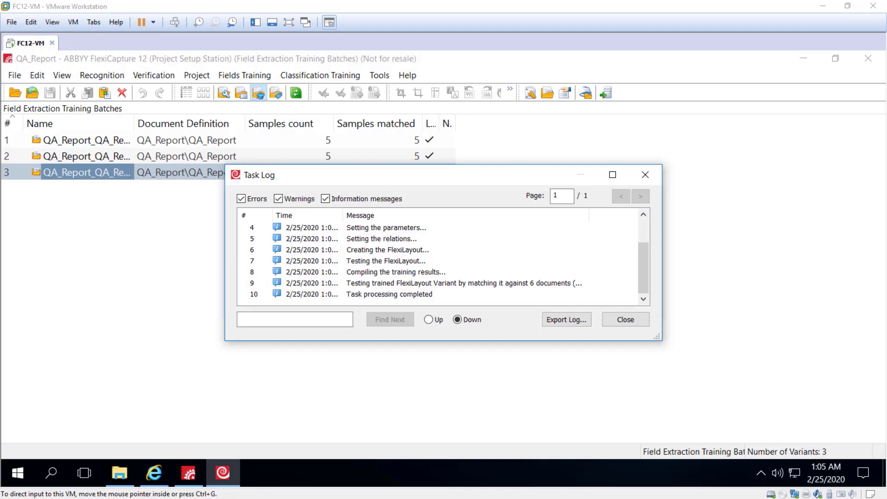
left_click(627, 320)
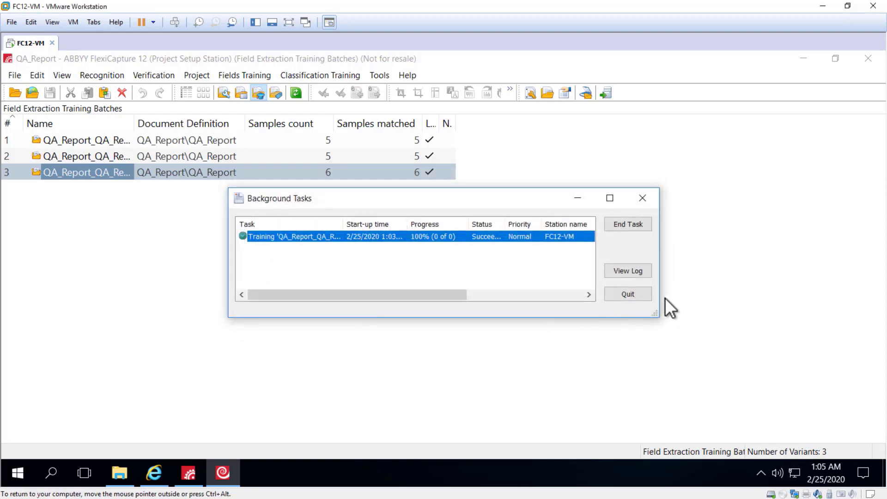
- Switch to the Working Batches view and create the new working batch Batch2
left_click(643, 198)
left_click(288, 325)
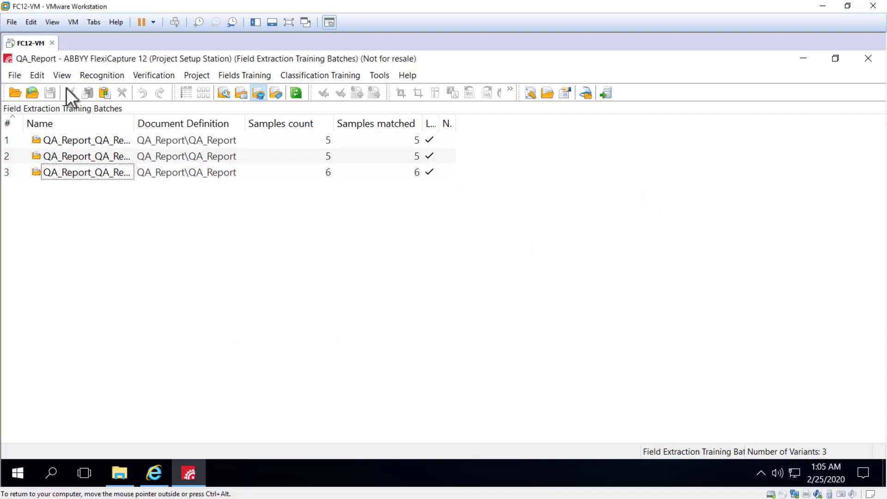
left_click(62, 76)
left_click(83, 105)
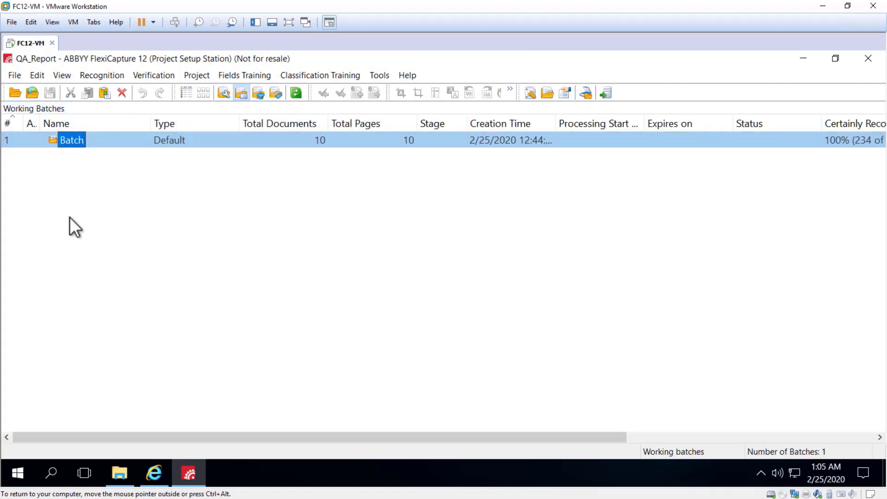
right_click(64, 200)
left_click(95, 204)
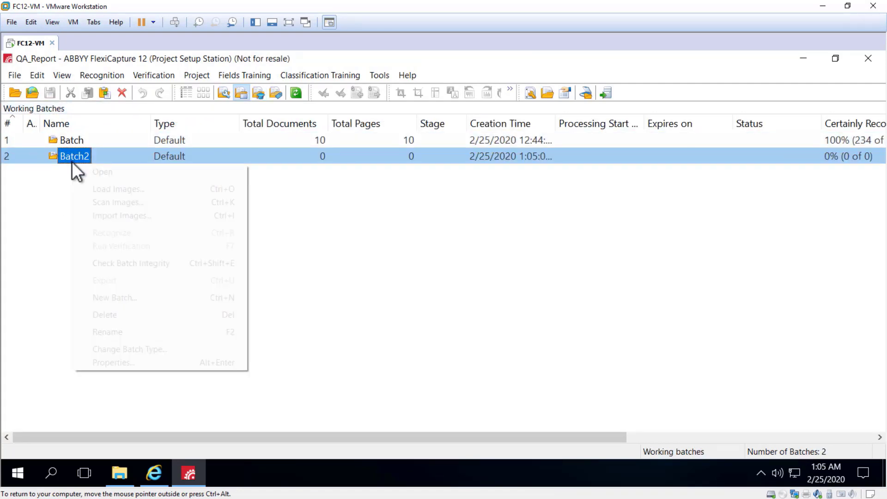
- Load all images from the Images_for_Recognition folder into Batch2
left_click(126, 189)
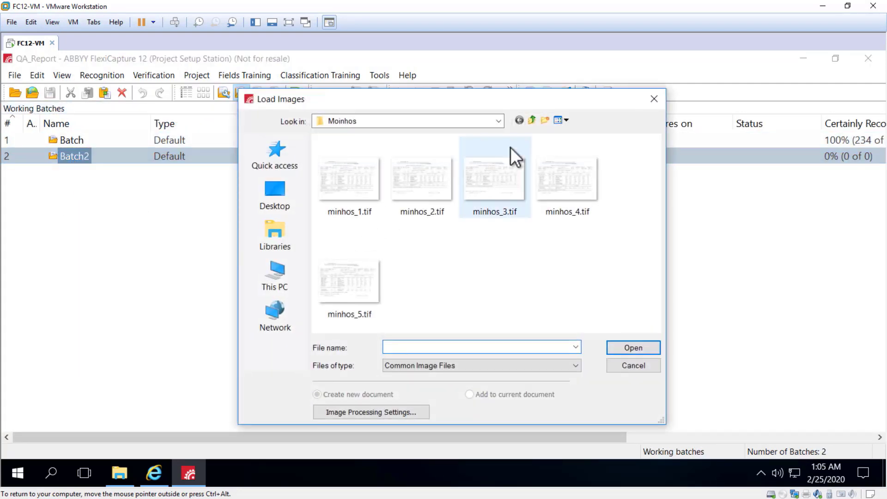
left_click(533, 120)
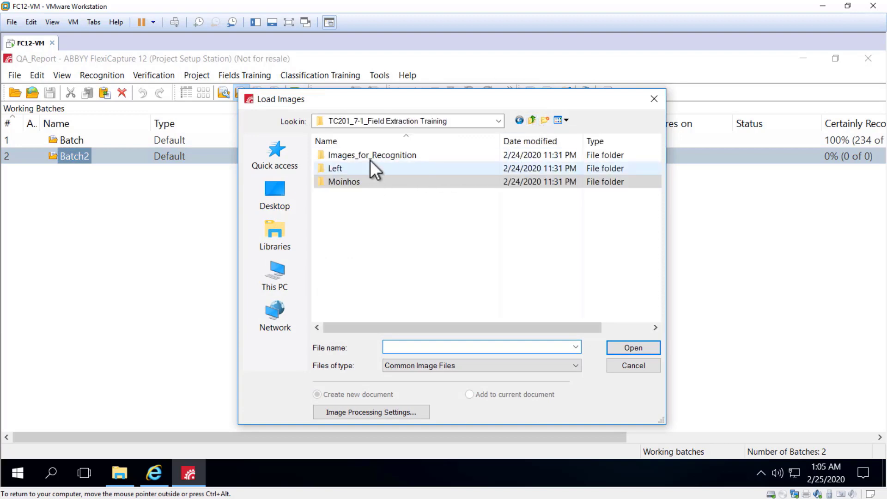
double_click(370, 156)
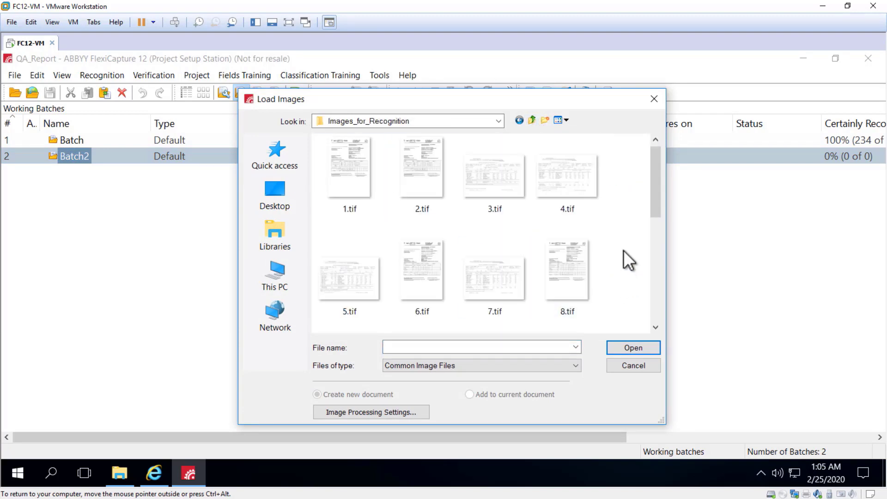
key("ctrl+a")
left_click(630, 349)
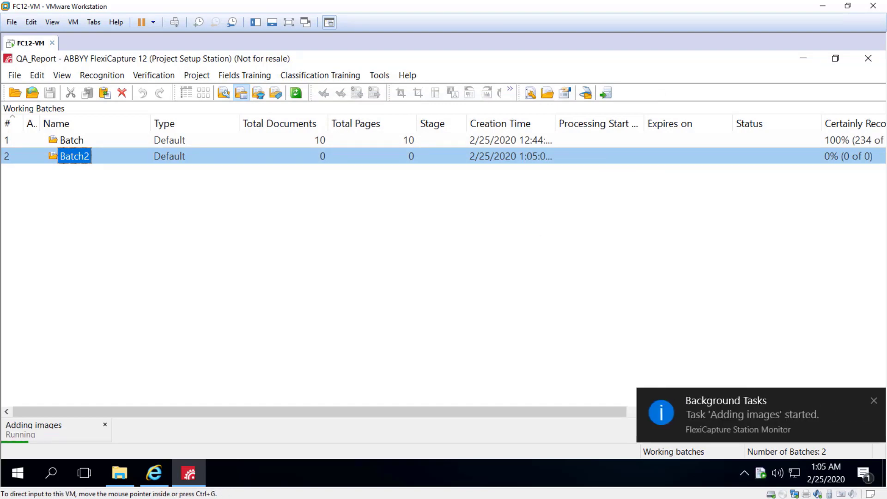
- Return to the Working Batches list and open Batch2 to view its 25 documents
left_click(749, 413)
left_click(749, 412)
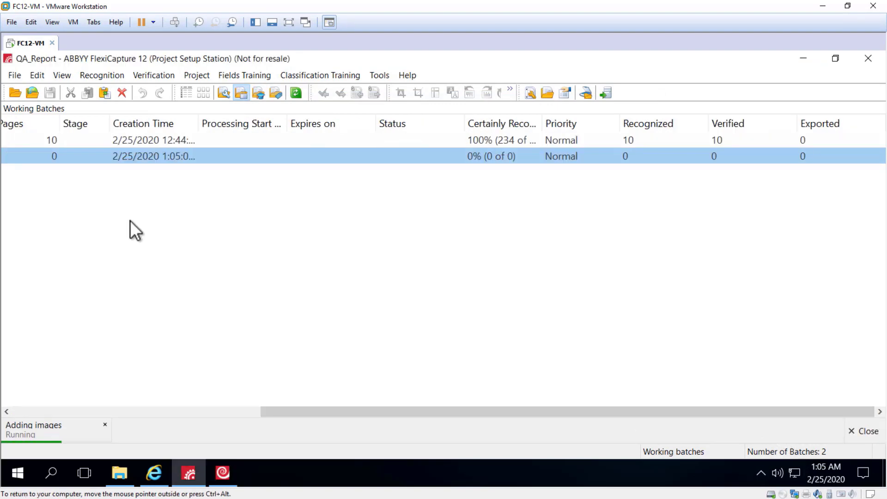
left_click(60, 75)
left_click(78, 105)
left_click(231, 411)
double_click(66, 157)
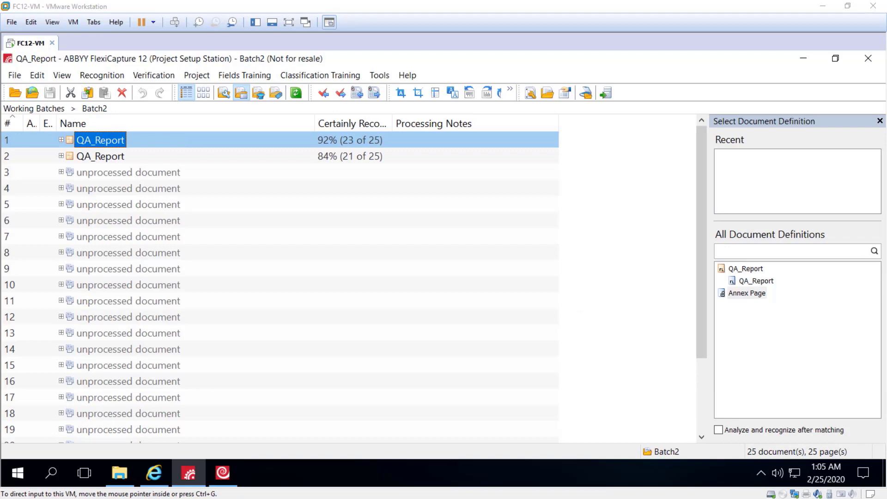
- Confirm the extracted OrderNumber and OrderDate on the first two QA_Report documents
double_click(98, 140)
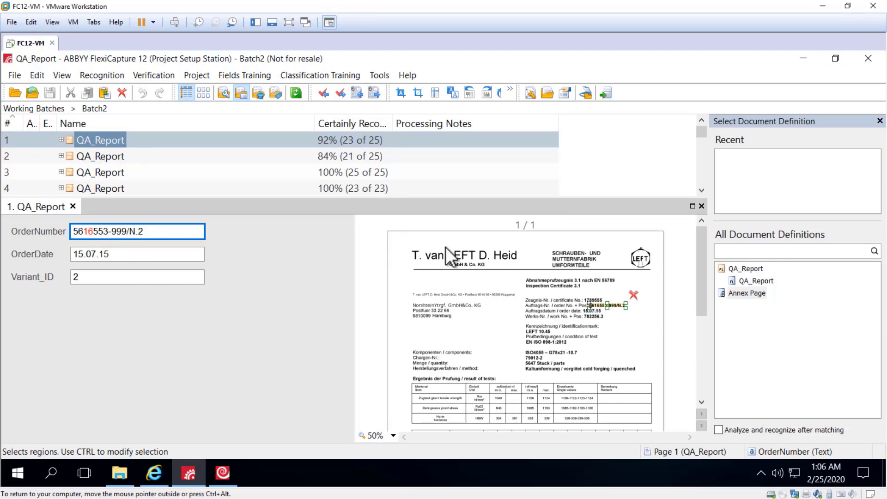
key("Return")
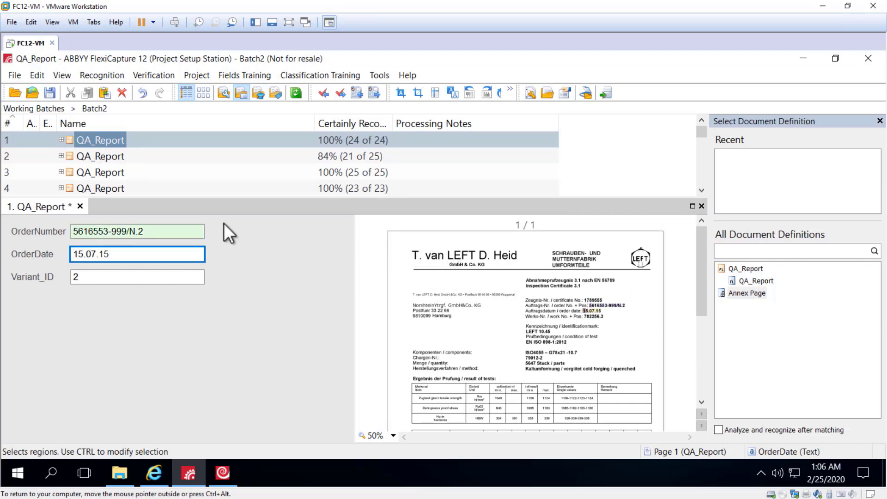
key("Return")
left_click(82, 160)
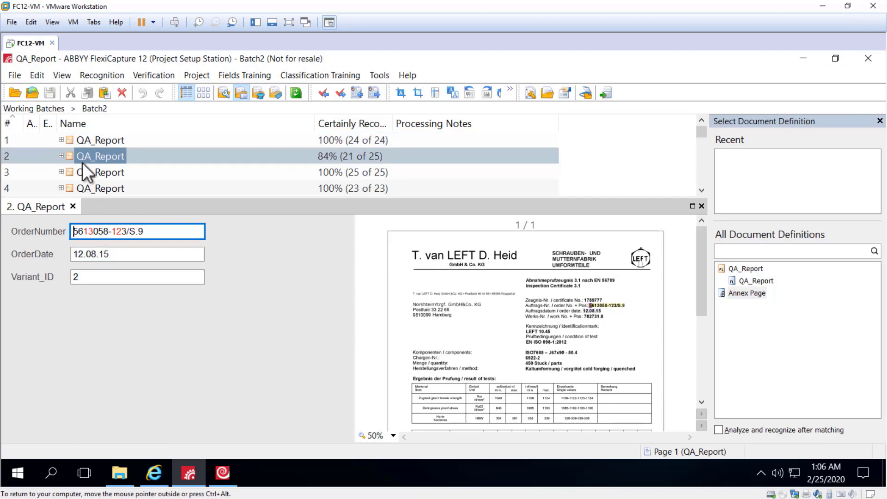
key("Return")
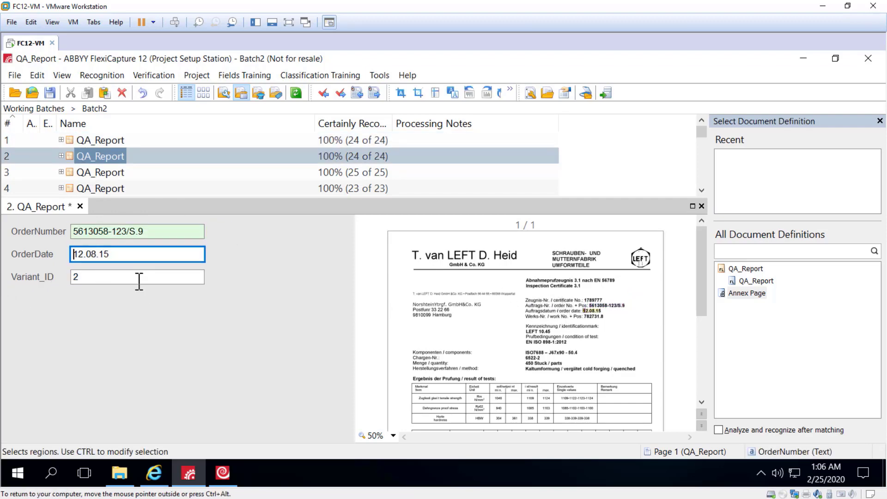
key("Return")
key("Return")
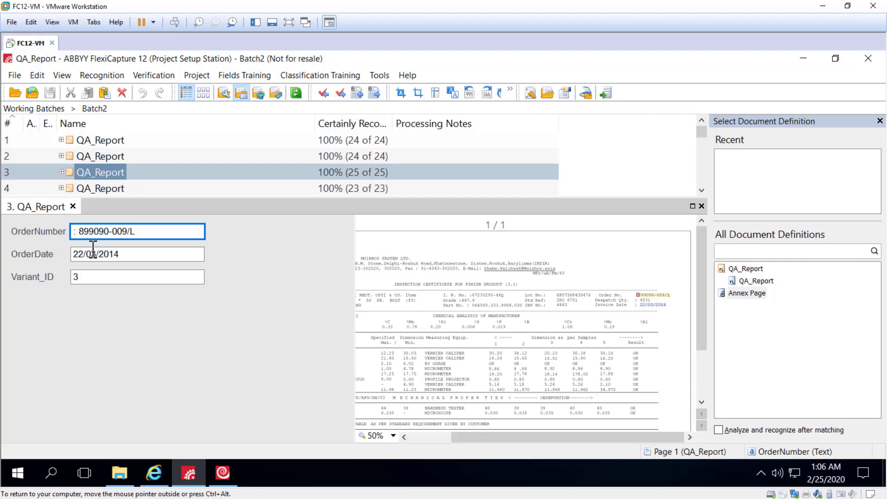
- Confirm the third to fifth reports' extracted fields, then close the document view
key("Tab")
key("Tab")
key("Tab")
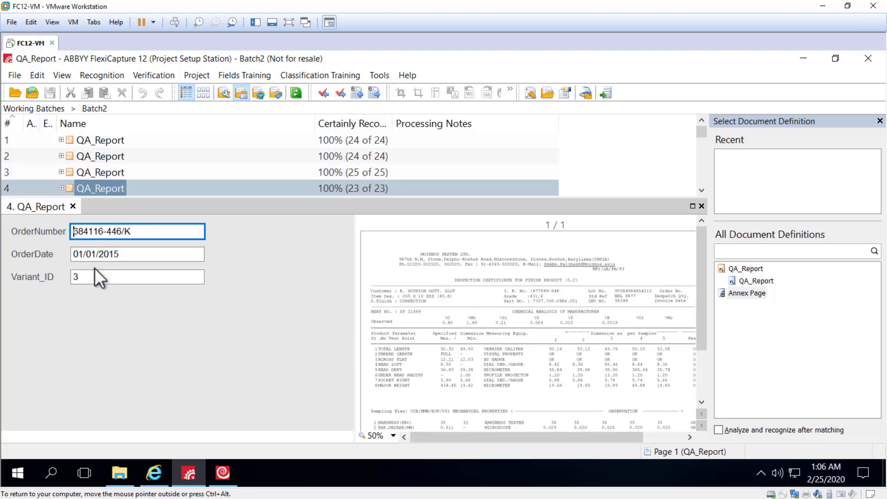
key("Tab")
key("Tab")
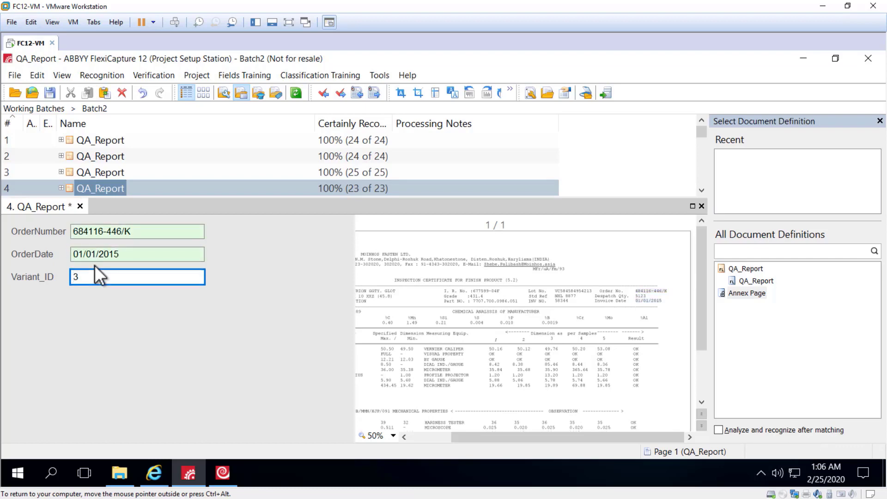
left_click(95, 264)
key("Tab")
left_click(94, 261)
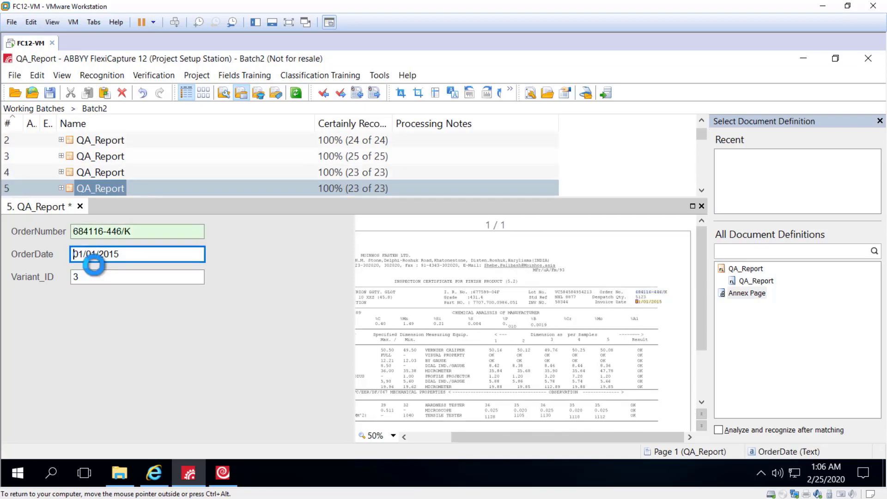
key("Tab")
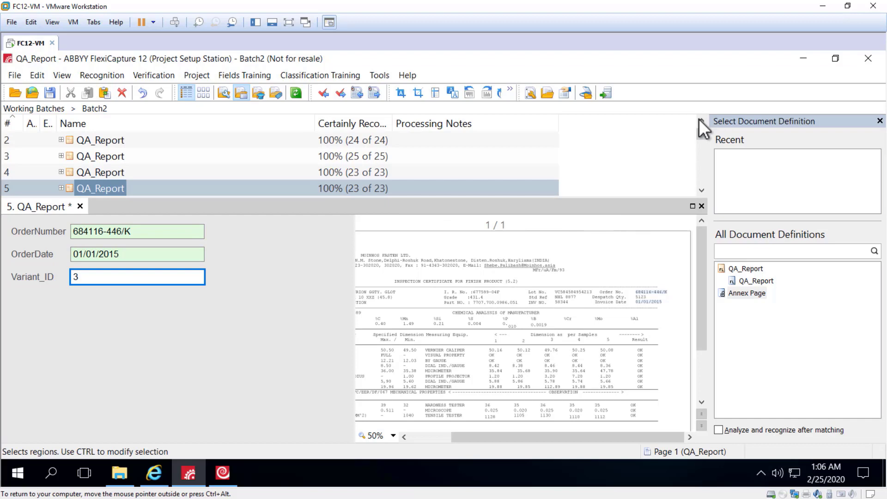
left_click(701, 206)
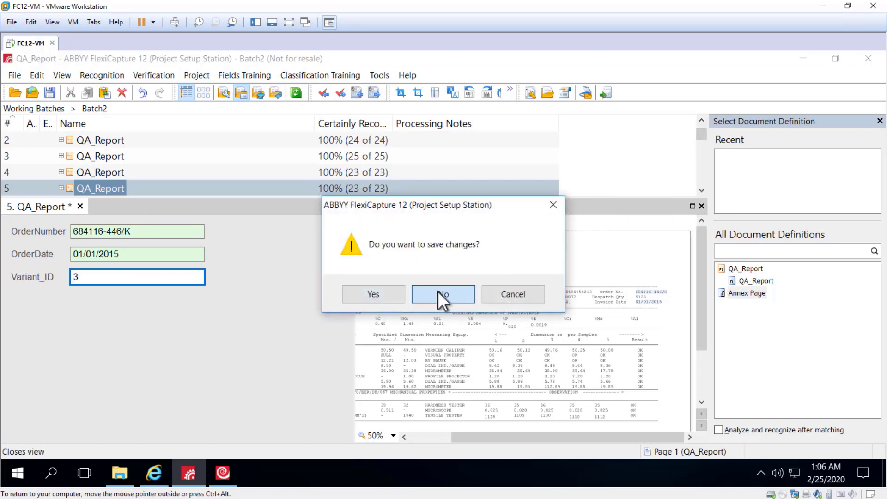